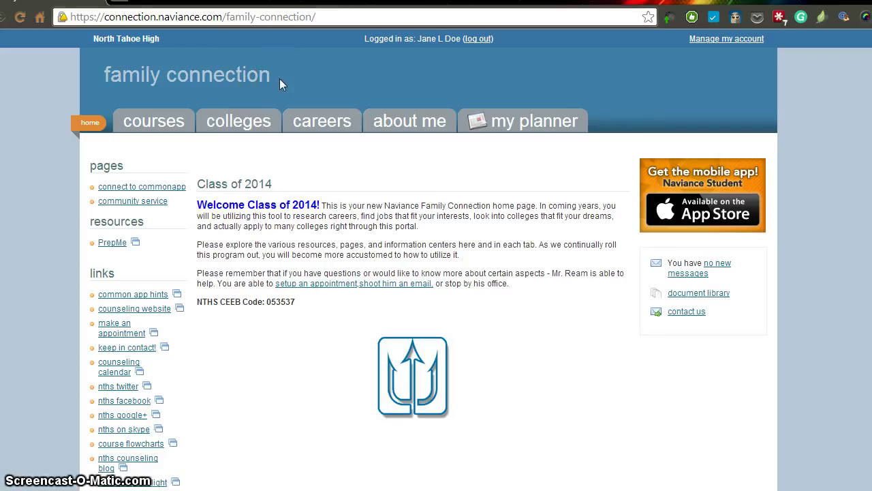
# Go to Colleges and bring up the list of colleges I'm applying to
pyautogui.click(247, 122)
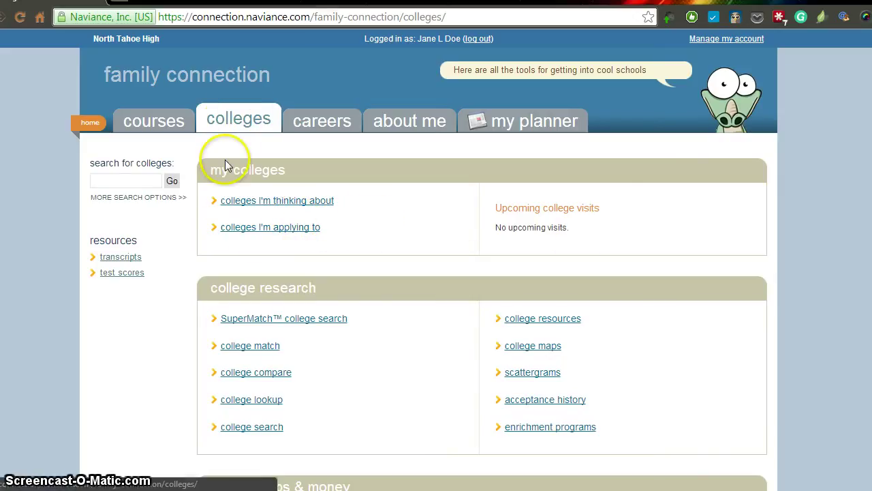
pyautogui.click(247, 232)
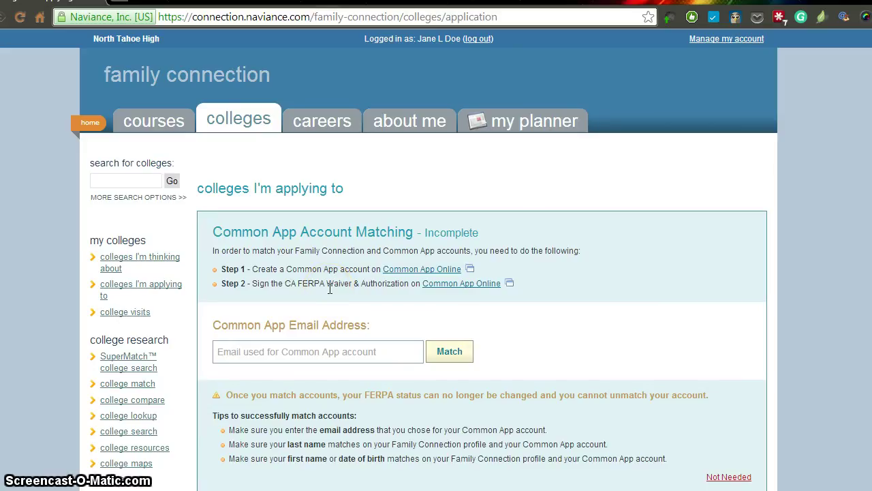
pyautogui.scroll(-4, 342, 264)
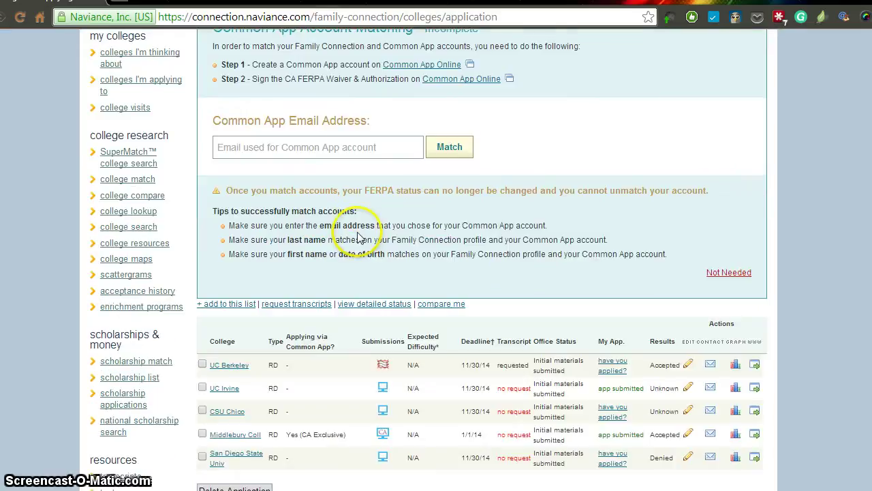
pyautogui.scroll(1, 293, 170)
pyautogui.scroll(1, 230, 132)
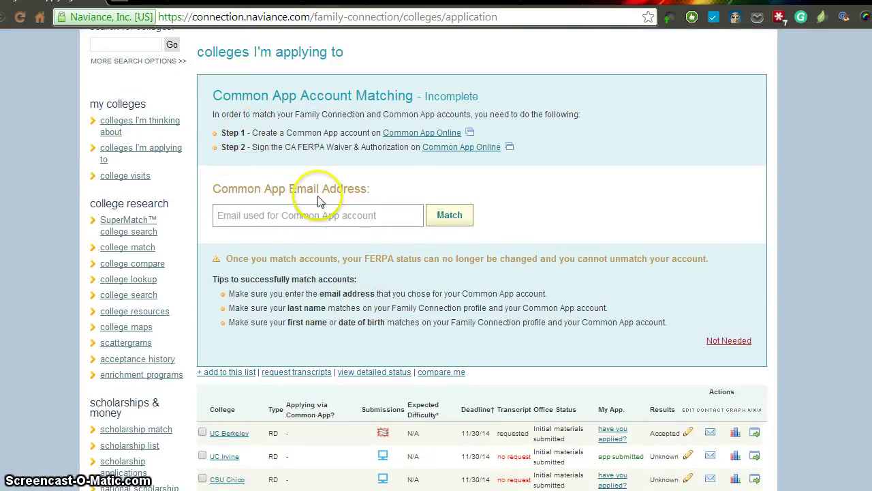
# Mark Common App account matching as Not Needed and edit UC Berkeley's application
pyautogui.click(728, 341)
pyautogui.scroll(-1, 344, 147)
pyautogui.scroll(1, 330, 149)
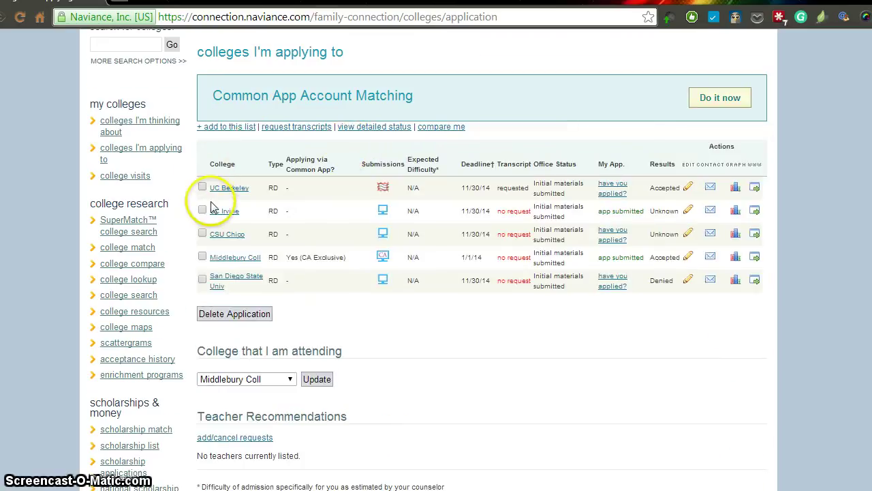
pyautogui.click(688, 187)
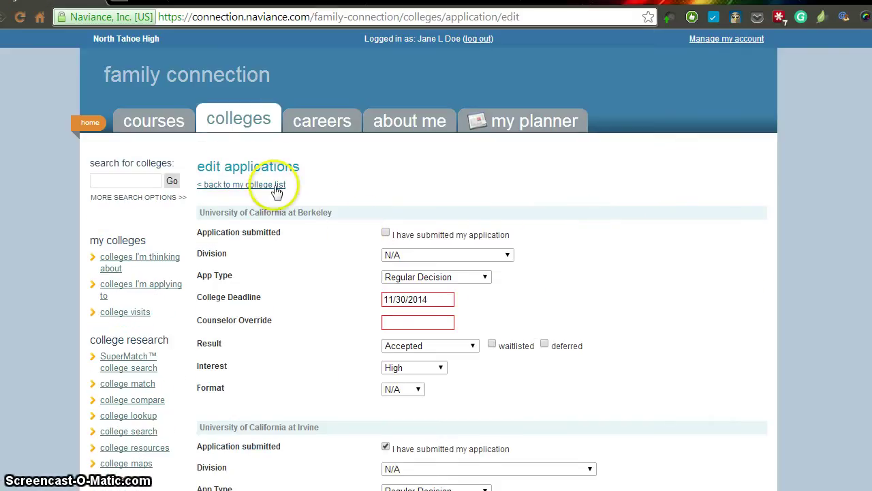
# Leave UC Berkeley unsubmitted with result Accepted and update the applications
pyautogui.scroll(-1, 296, 235)
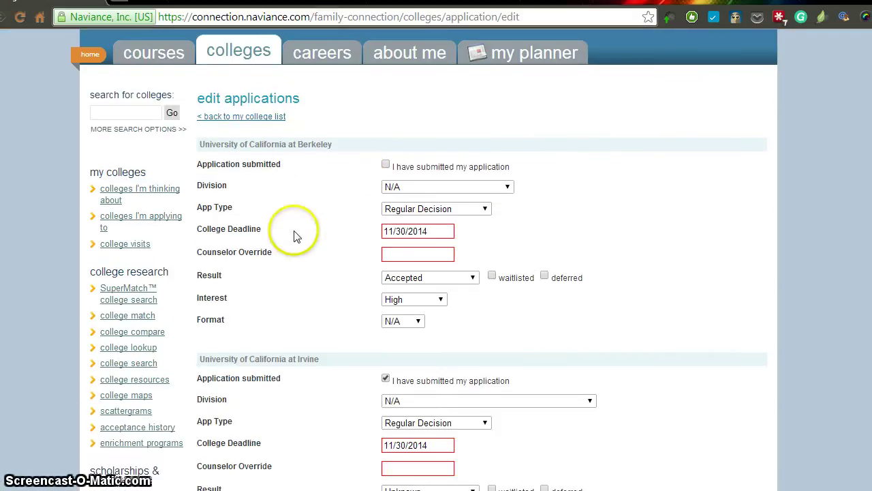
pyautogui.click(386, 164)
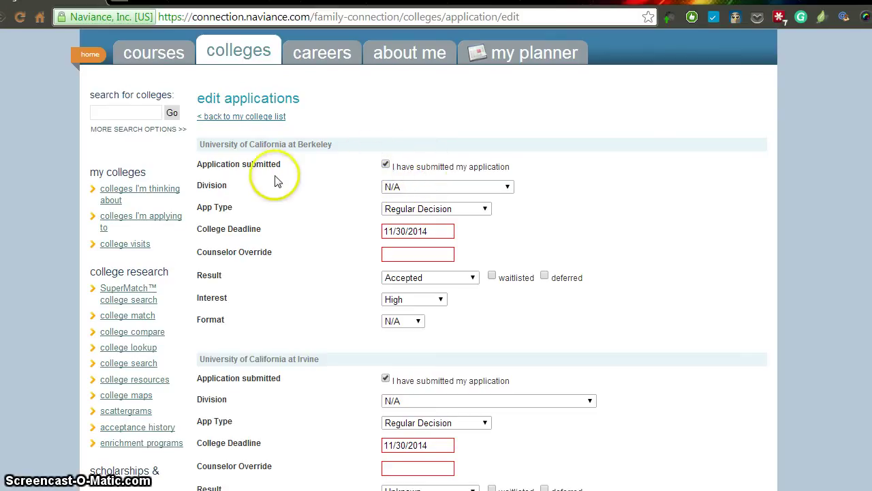
pyautogui.click(385, 164)
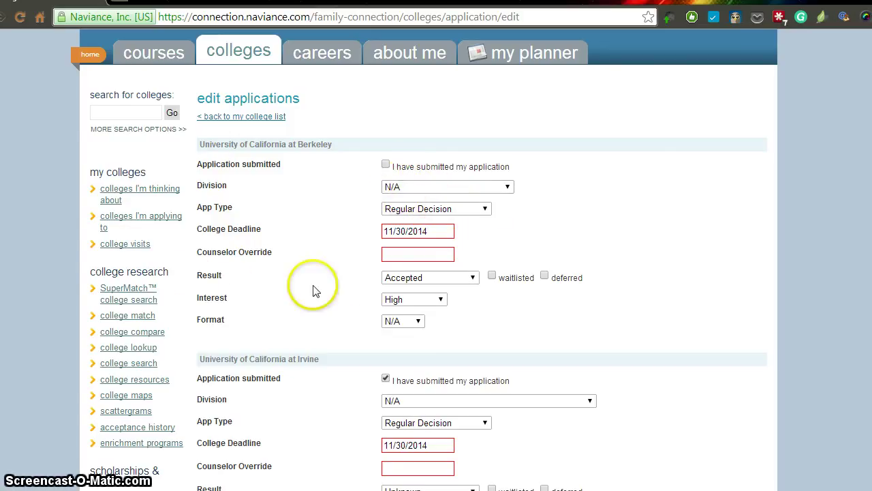
pyautogui.click(452, 278)
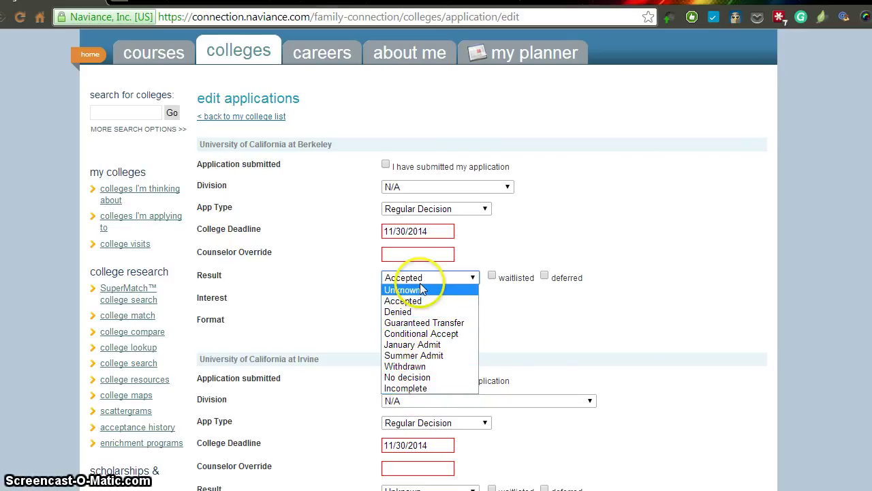
pyautogui.click(549, 305)
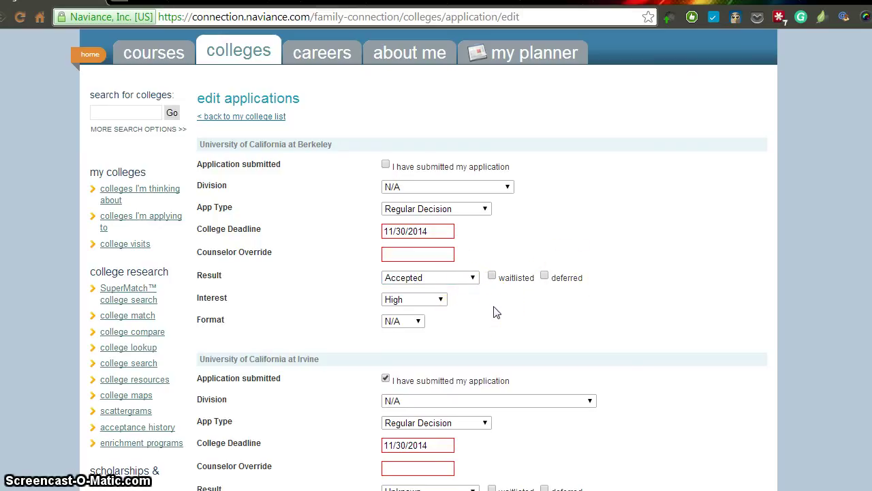
pyautogui.scroll(-9, 460, 300)
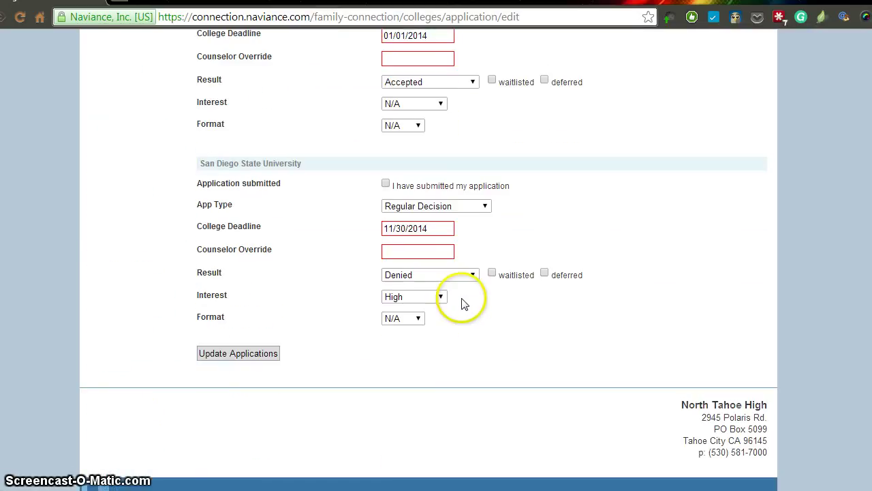
pyautogui.click(261, 358)
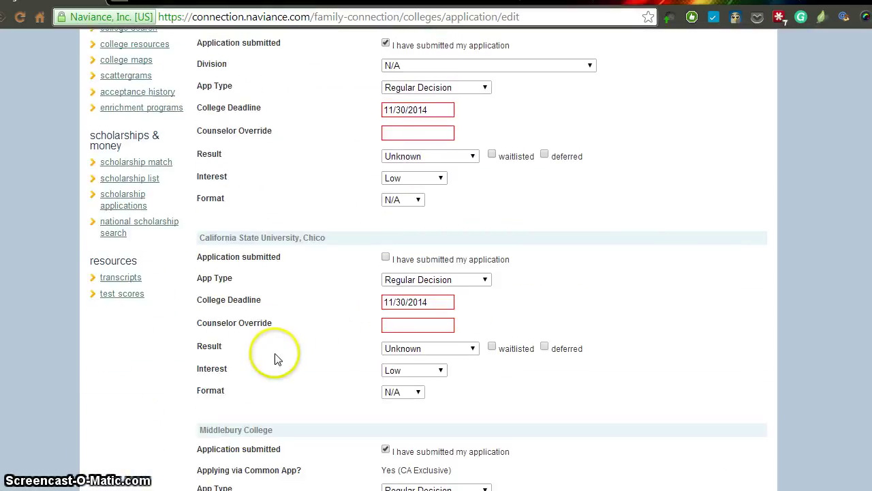
pyautogui.click(233, 421)
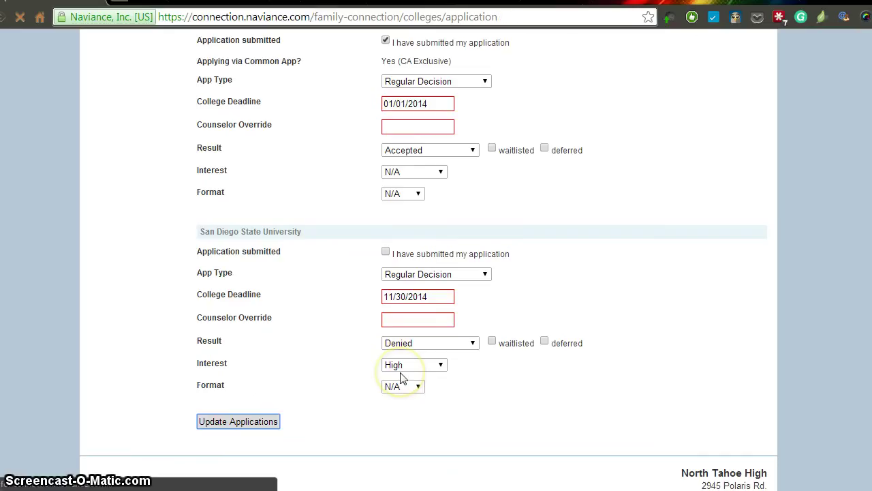
# Choose UC Berkeley as the college I am attending and update it
pyautogui.scroll(-2, 387, 300)
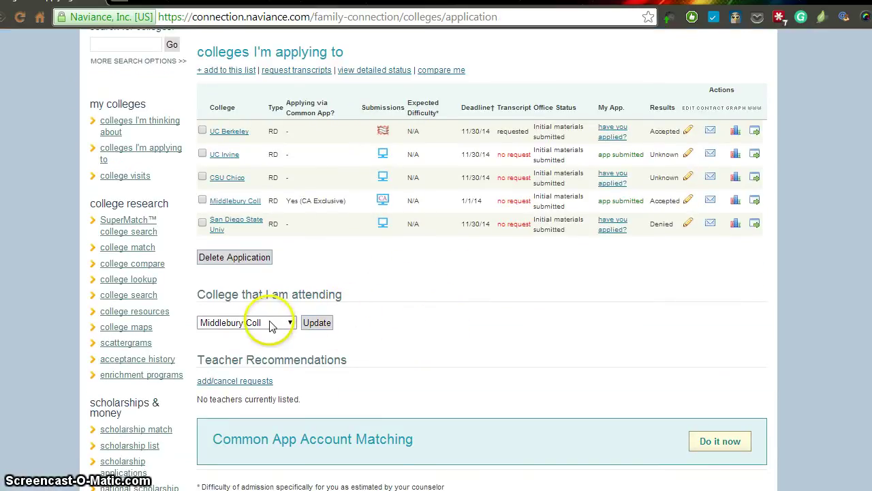
pyautogui.click(269, 323)
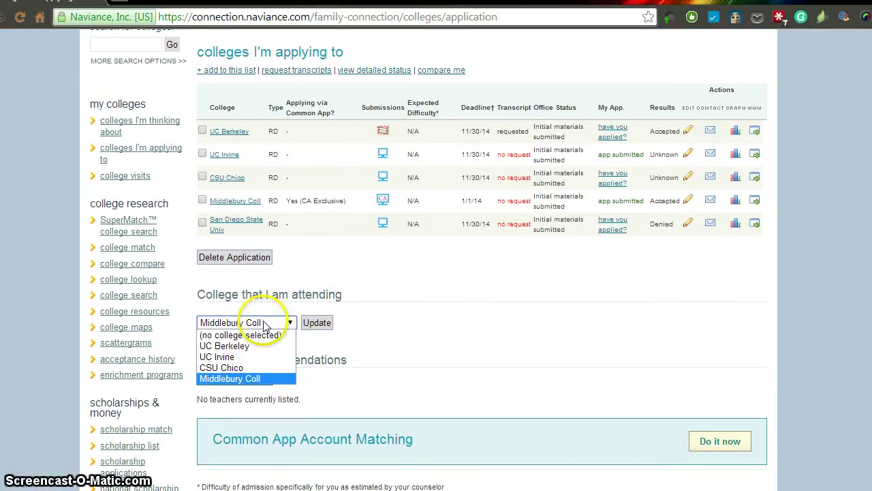
pyautogui.click(228, 346)
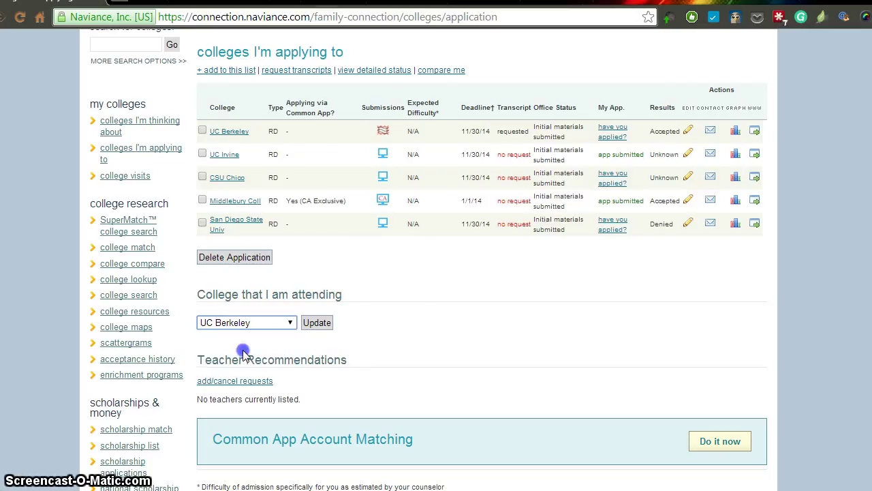
pyautogui.click(310, 327)
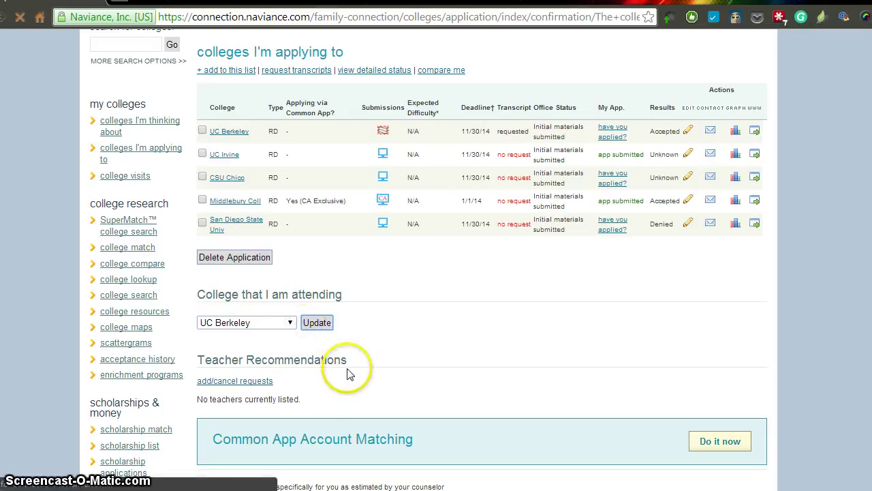
pyautogui.scroll(-2, 365, 307)
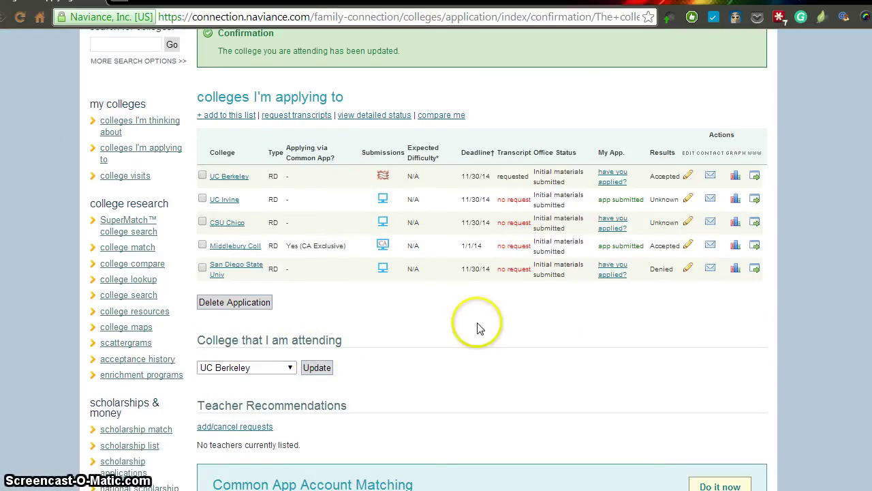
pyautogui.scroll(-4, 477, 308)
pyautogui.scroll(5, 454, 314)
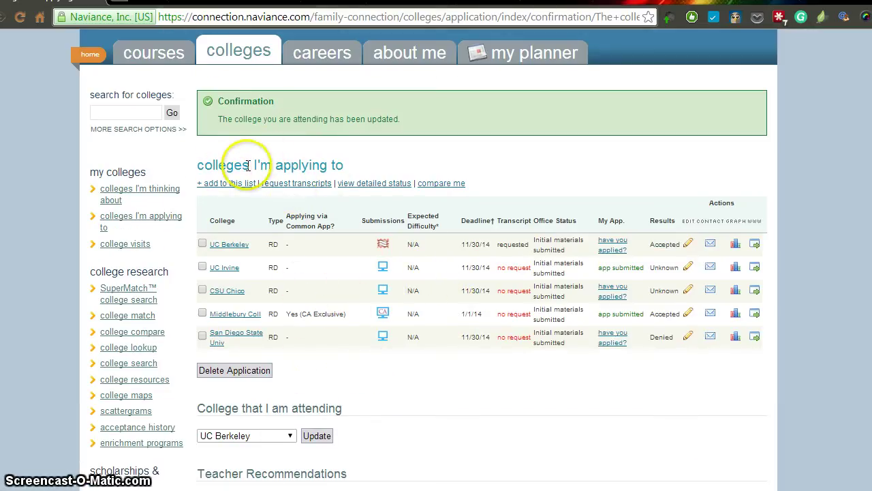
# Open the transcript request page and review University of California at Berkeley's final transcript entry
pyautogui.click(285, 186)
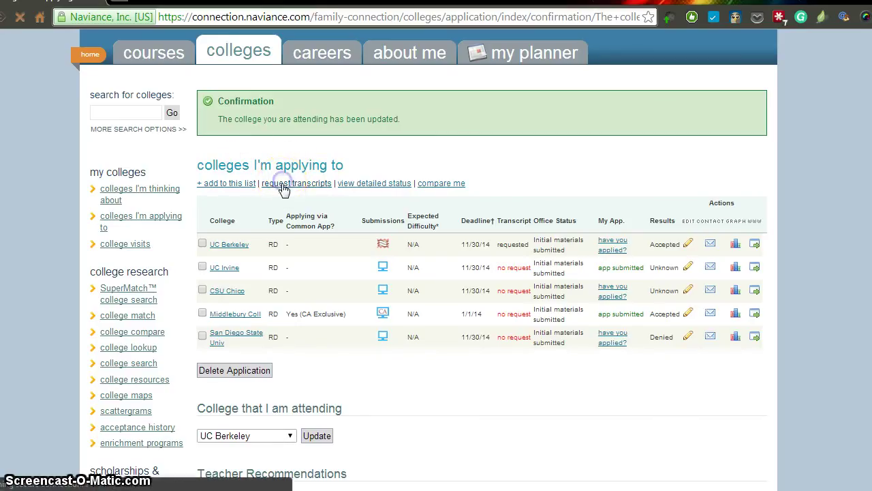
pyautogui.scroll(-1, 335, 243)
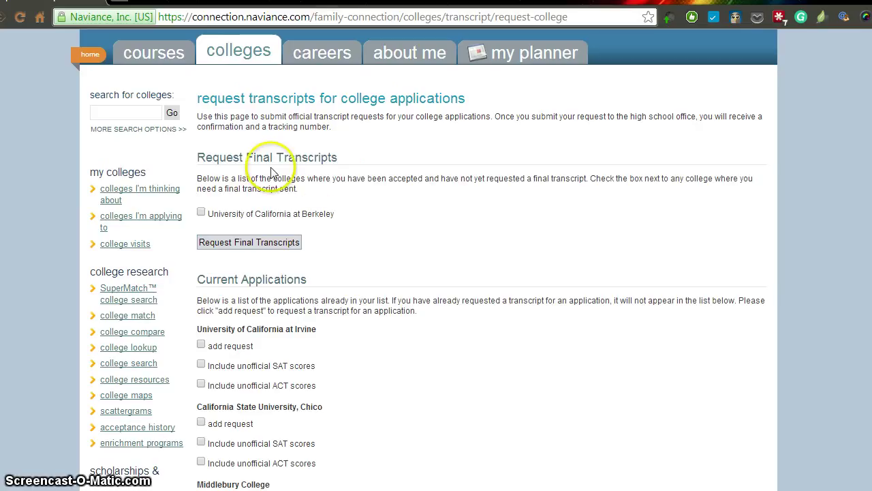
pyautogui.moveTo(180, 161); pyautogui.dragTo(324, 170)
pyautogui.click(324, 170)
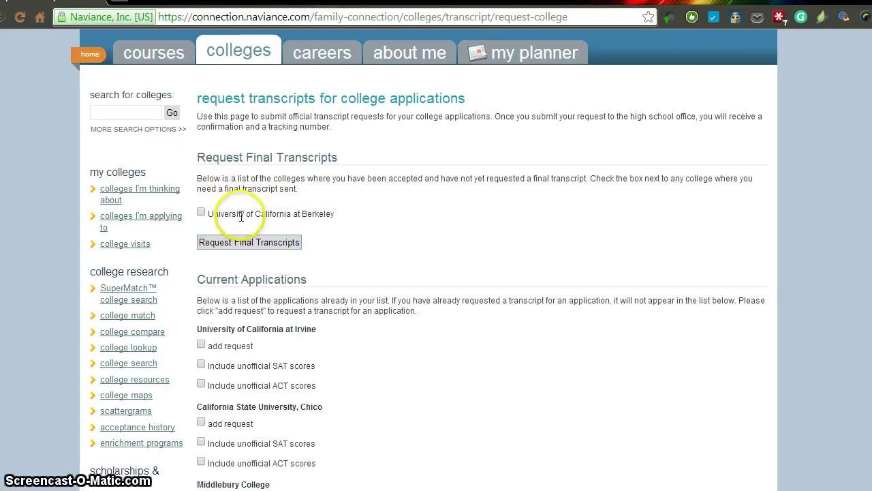
pyautogui.scroll(-2, 259, 272)
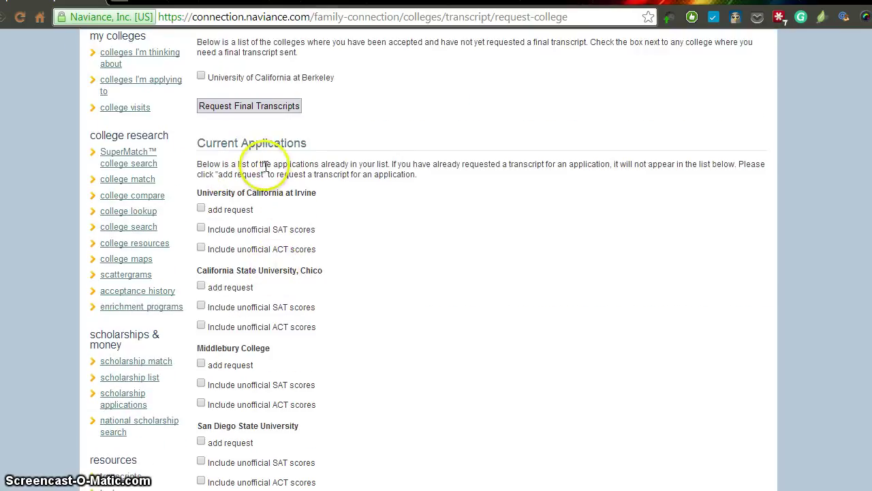
pyautogui.scroll(-2, 262, 209)
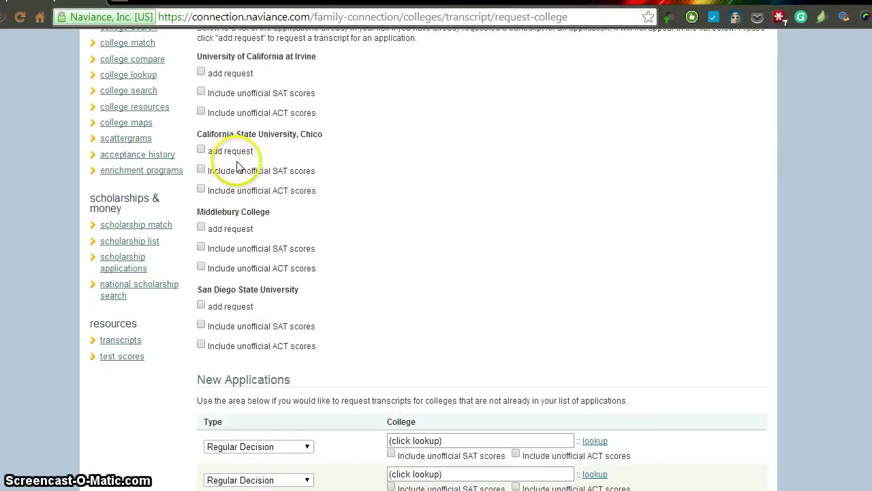
pyautogui.scroll(2, 262, 164)
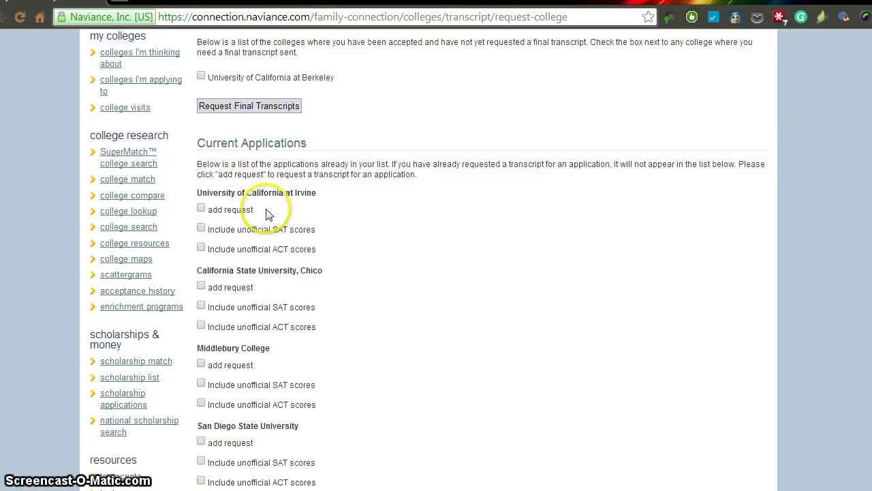
pyautogui.scroll(1, 417, 247)
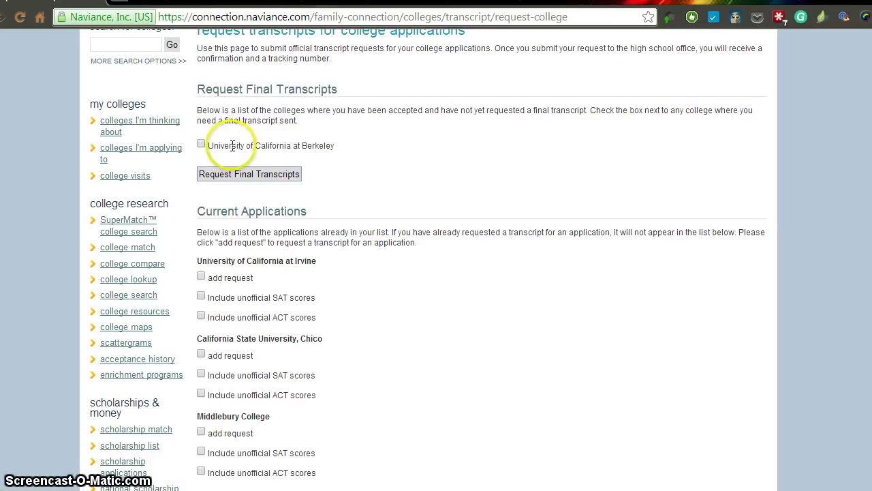
# Request the final transcript for University of California at Berkeley and review its pending status
pyautogui.click(201, 144)
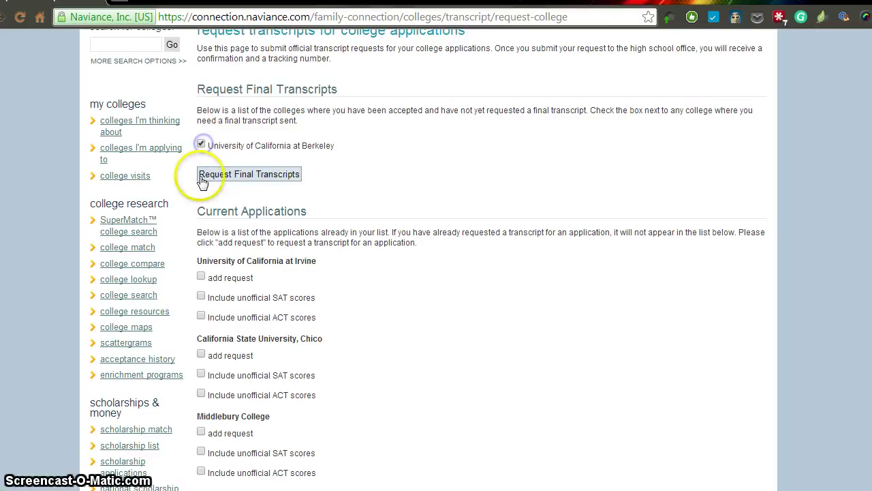
pyautogui.click(204, 179)
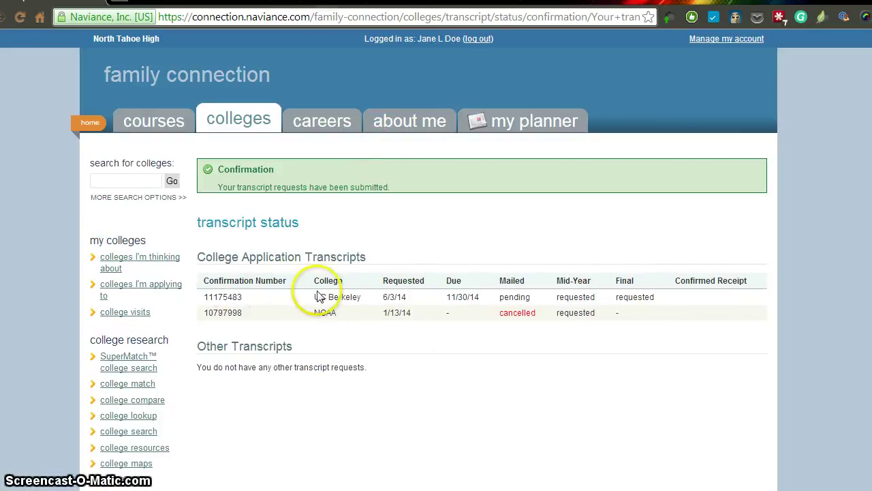
pyautogui.moveTo(383, 297); pyautogui.dragTo(530, 298)
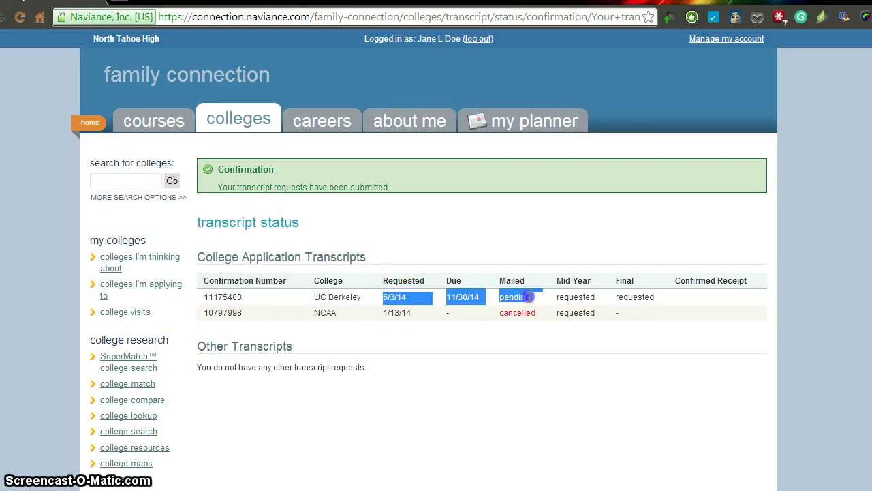
pyautogui.click(530, 297)
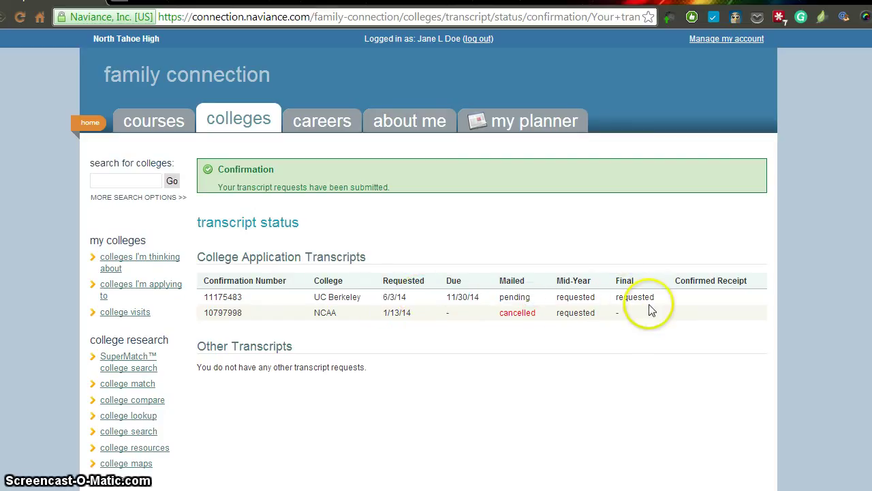
pyautogui.click(759, 284)
pyautogui.click(728, 306)
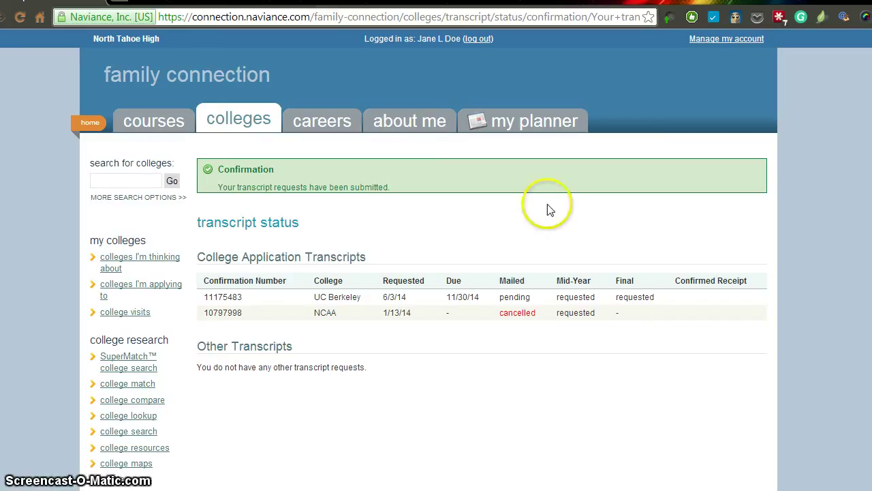
# Return to Colleges and the colleges I'm applying to list
pyautogui.click(229, 126)
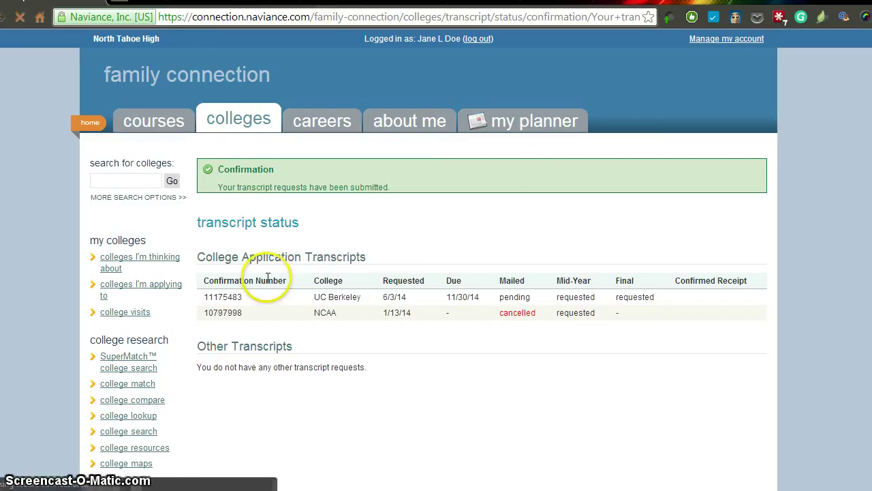
pyautogui.click(243, 228)
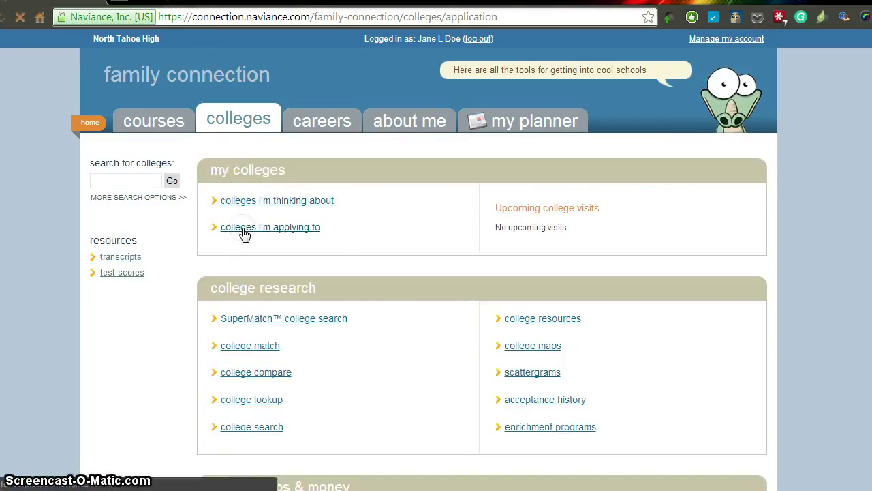